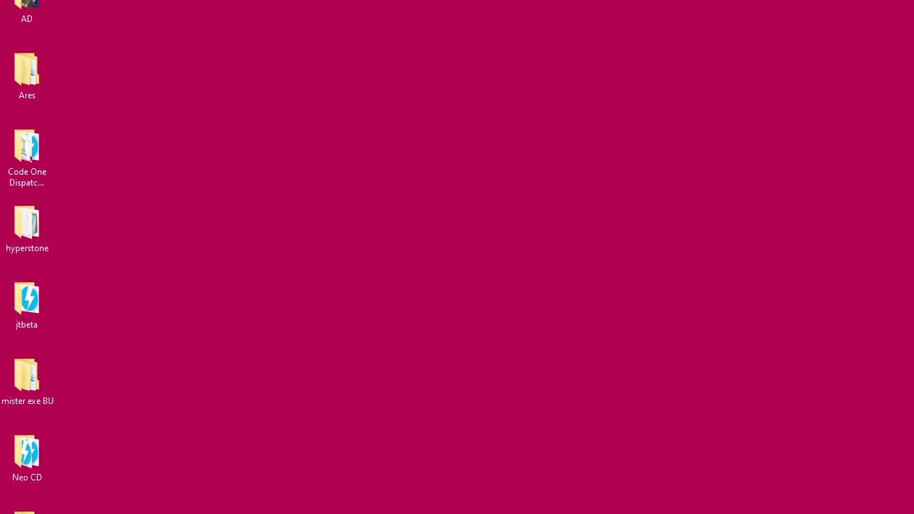
- Examine the processing options for GPU and renderer, and the capture input options for desktop, window, device and pixel size
click(23, 1)
mouse_move(120, 113)
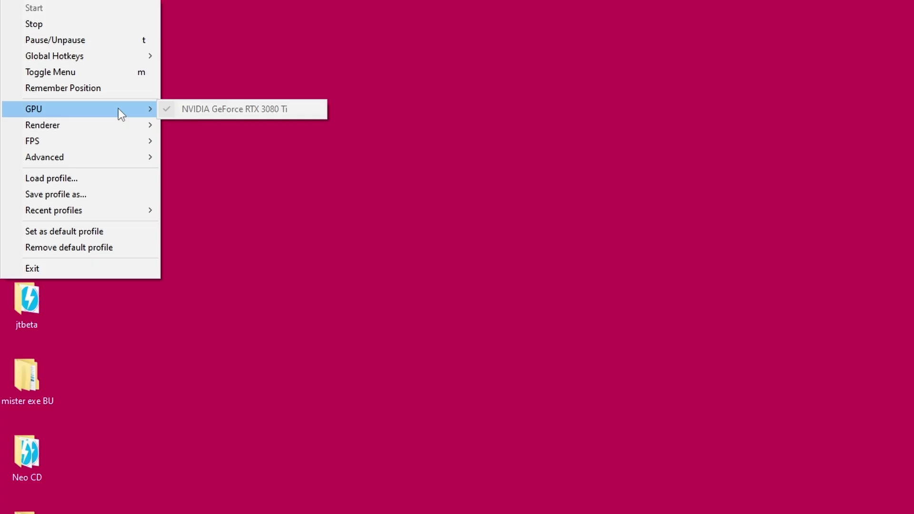
mouse_move(125, 129)
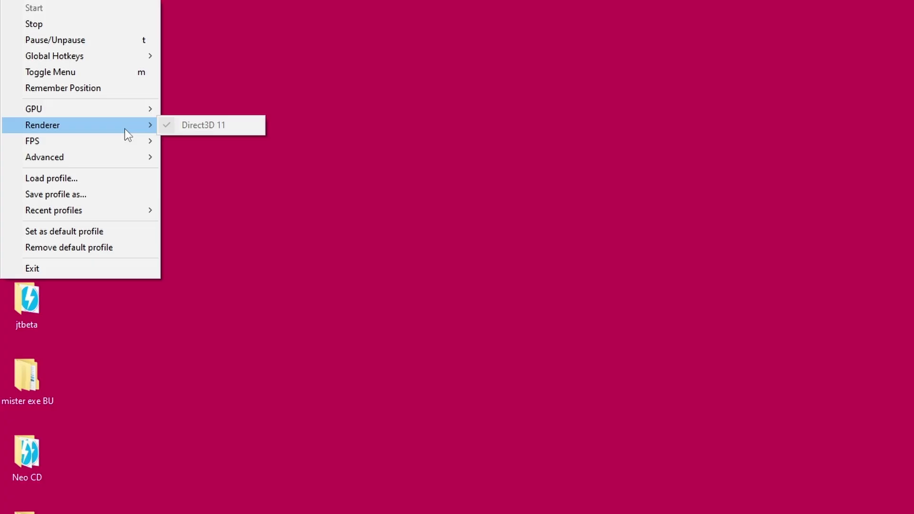
mouse_move(133, 151)
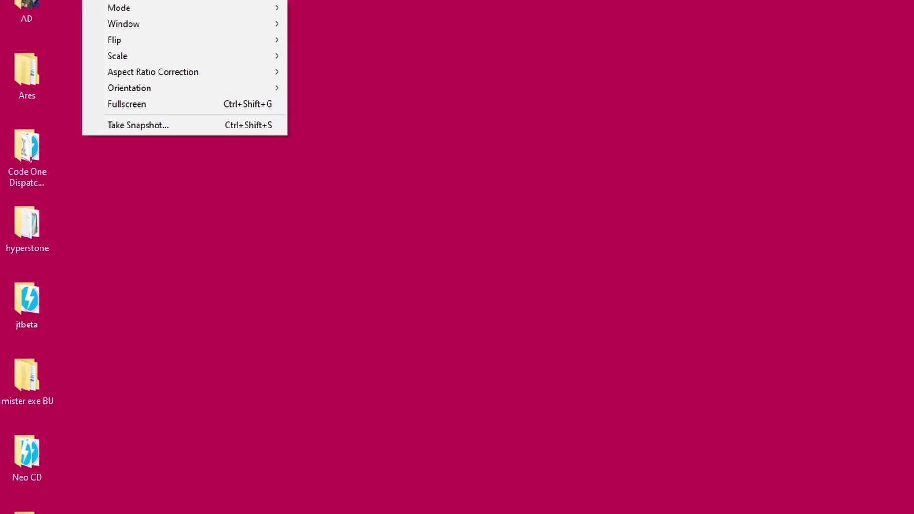
mouse_move(65, 0)
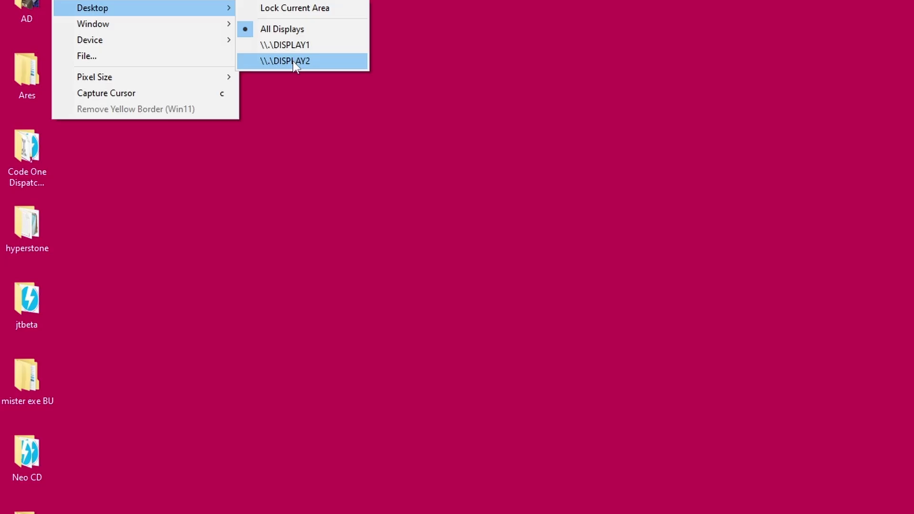
mouse_move(229, 20)
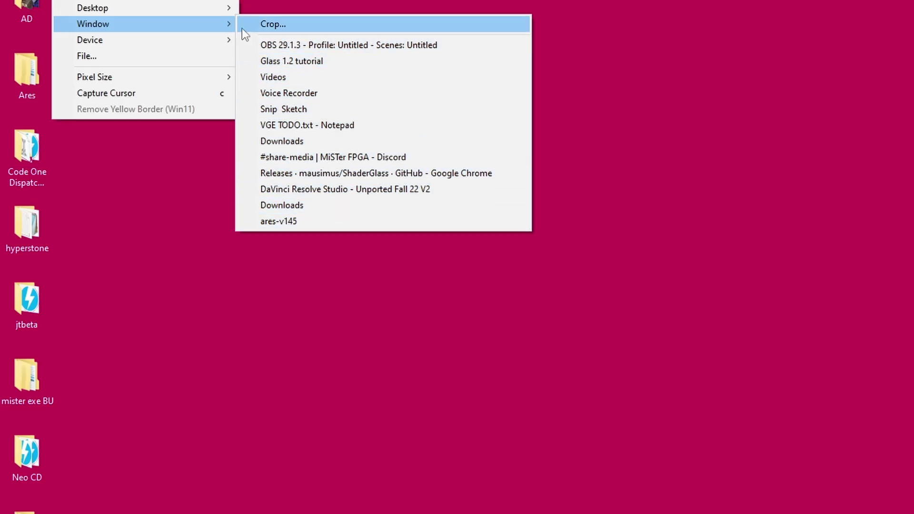
mouse_move(230, 43)
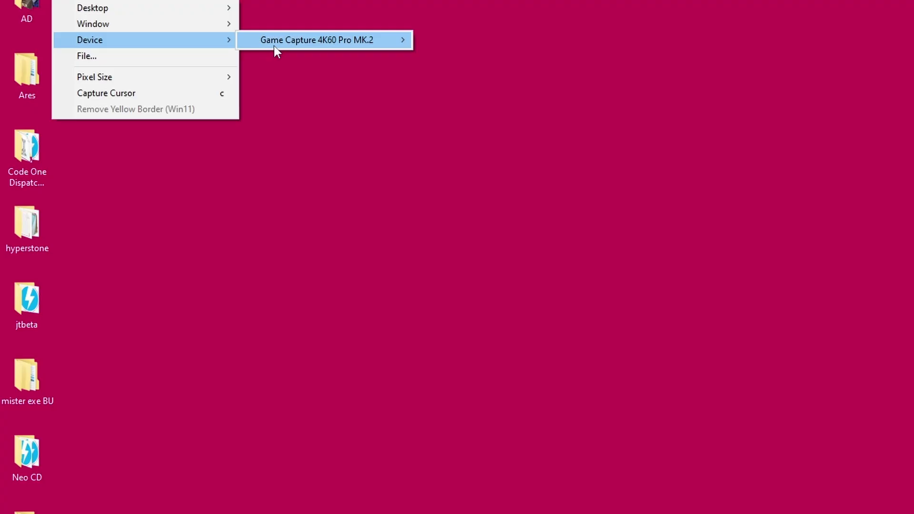
mouse_move(274, 46)
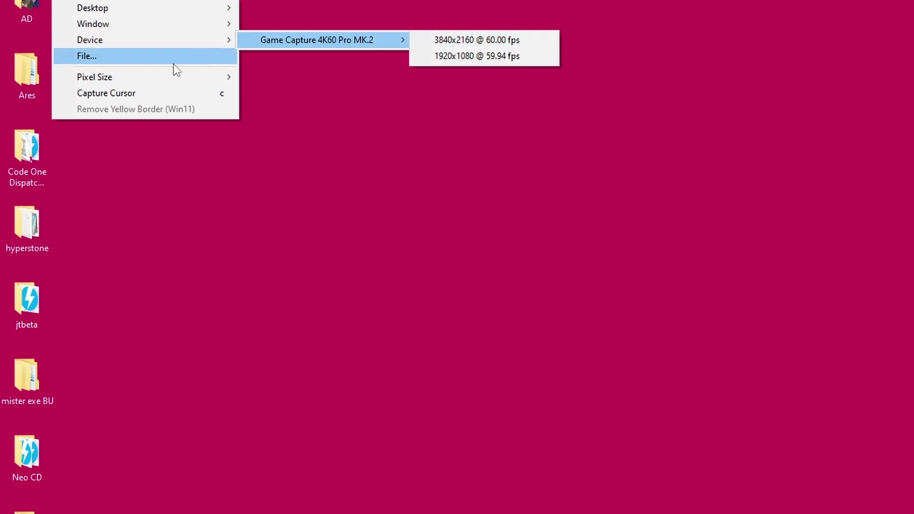
mouse_move(181, 84)
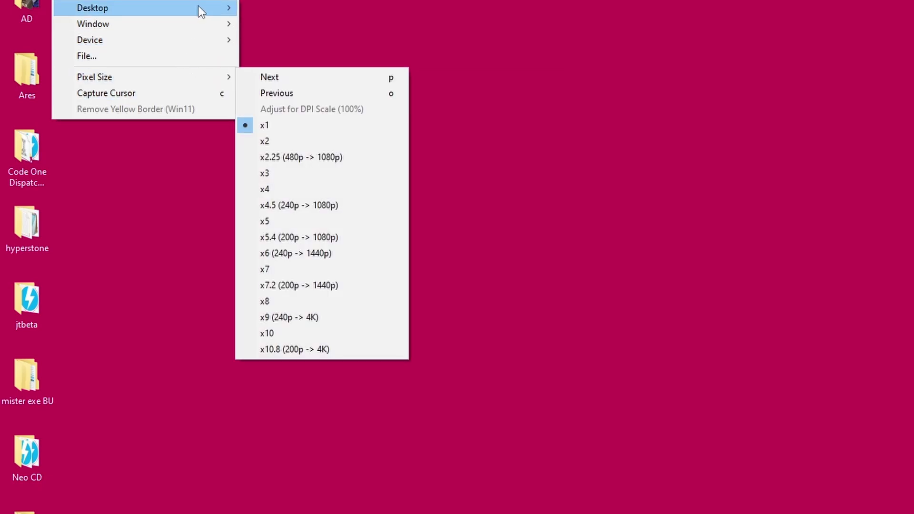
mouse_move(199, 8)
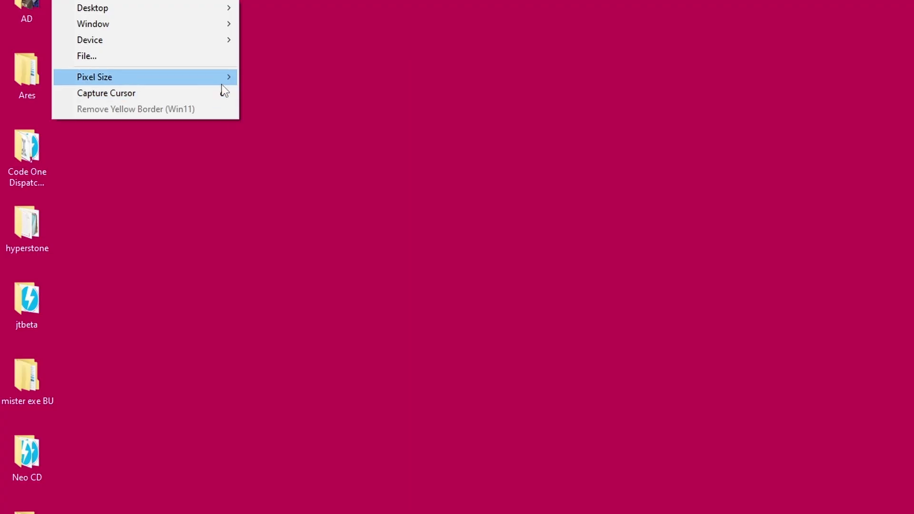
mouse_move(222, 83)
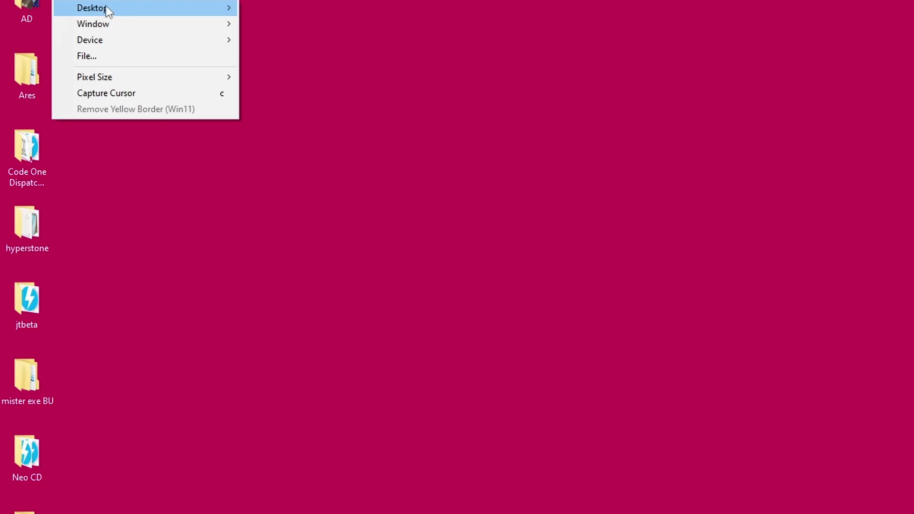
- Switch the output window to Solid and restore it to Click-through
mouse_move(106, 0)
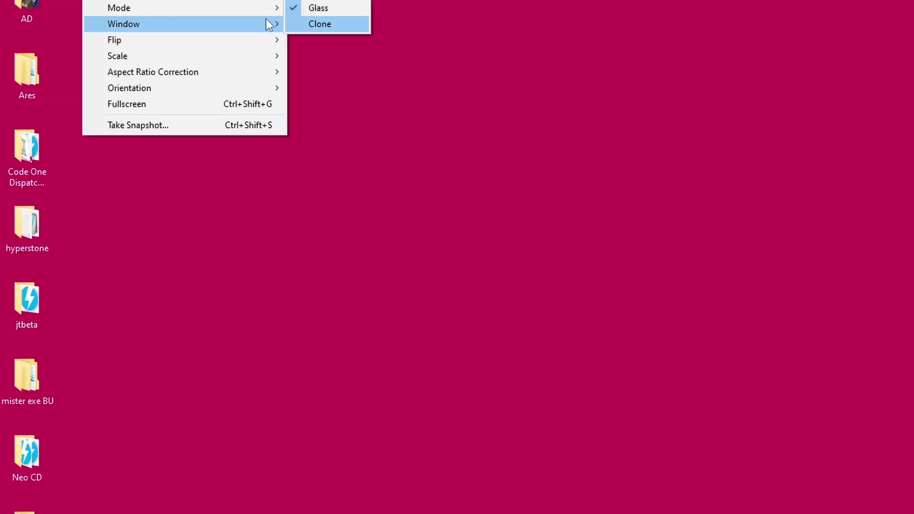
mouse_move(267, 23)
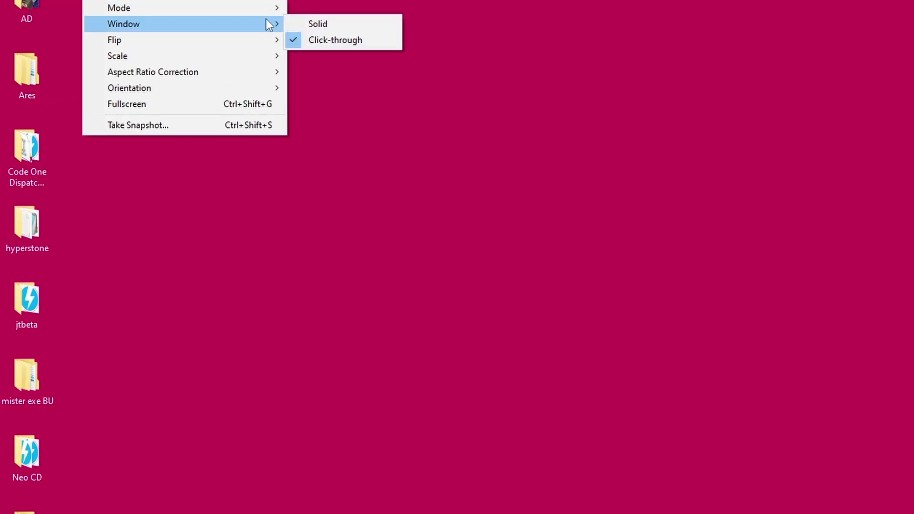
click(318, 25)
right_click(87, 2)
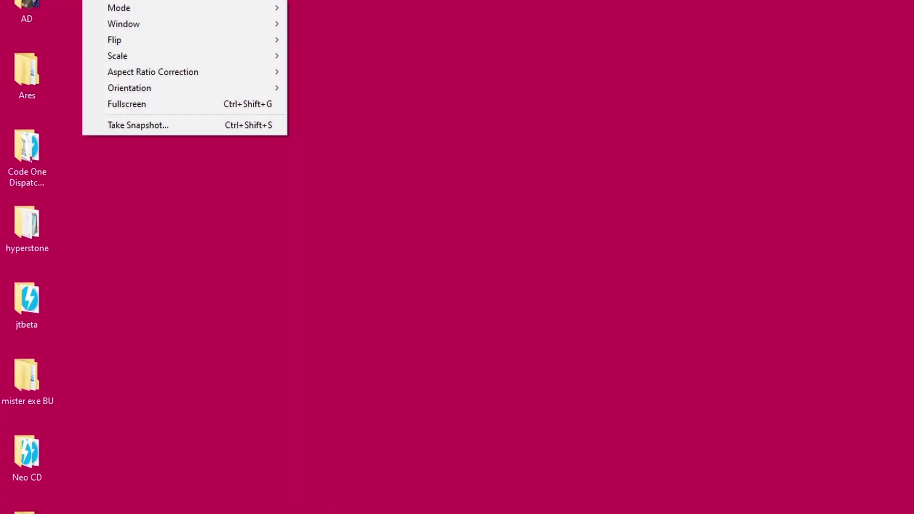
mouse_move(110, 7)
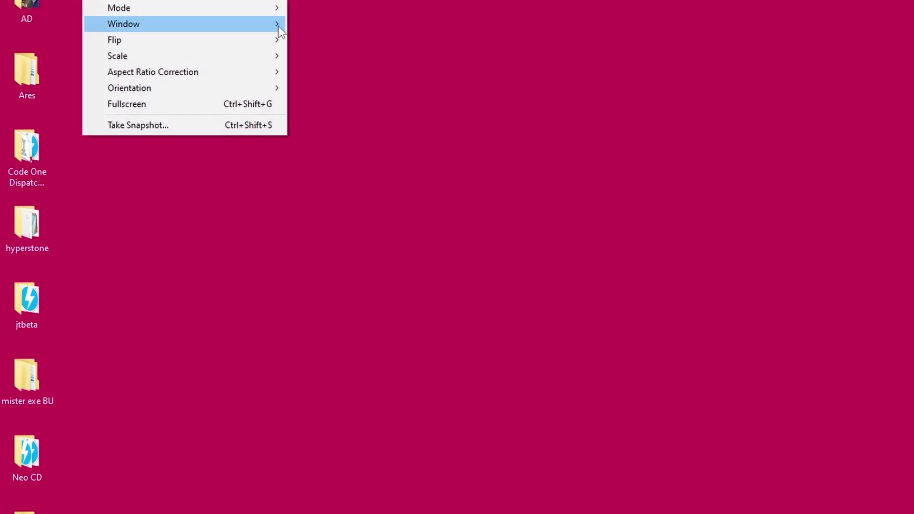
mouse_move(278, 26)
click(317, 41)
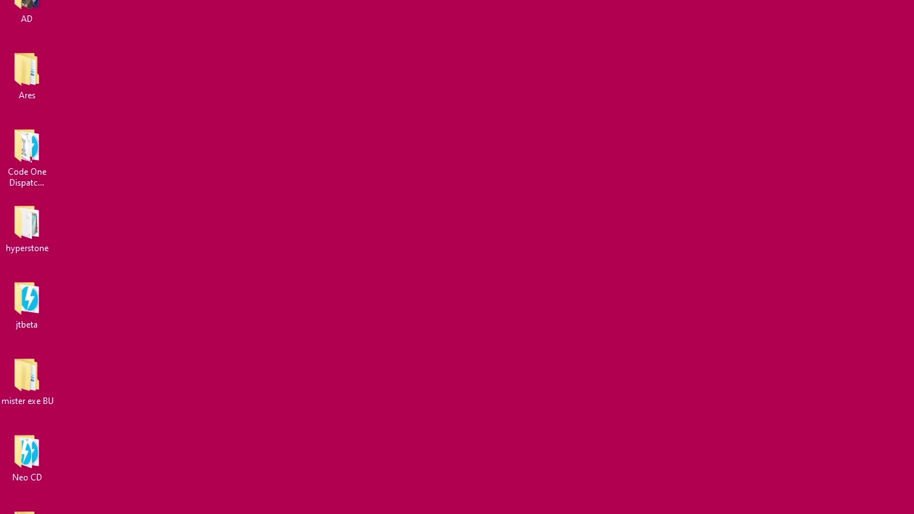
- Review the output options for flipping, scaling and aspect ratio correction
right_click(88, 1)
mouse_move(123, 36)
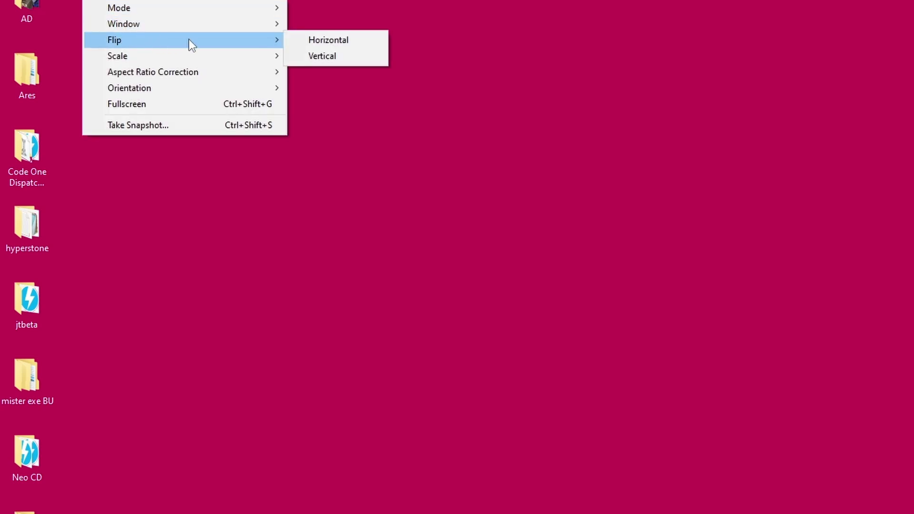
mouse_move(248, 80)
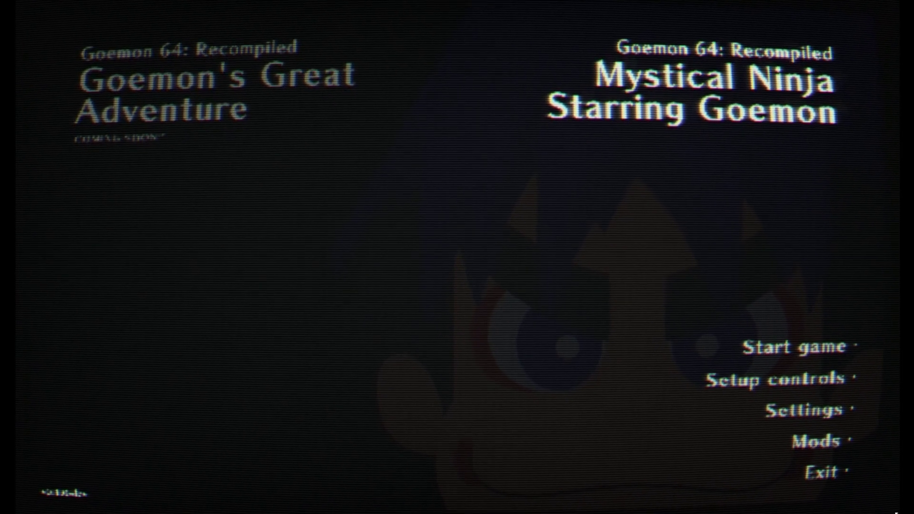
- Apply the scanline shader from the library's scanlines folder to the Goemon 64 game and close the shader chooser
click(139, 2)
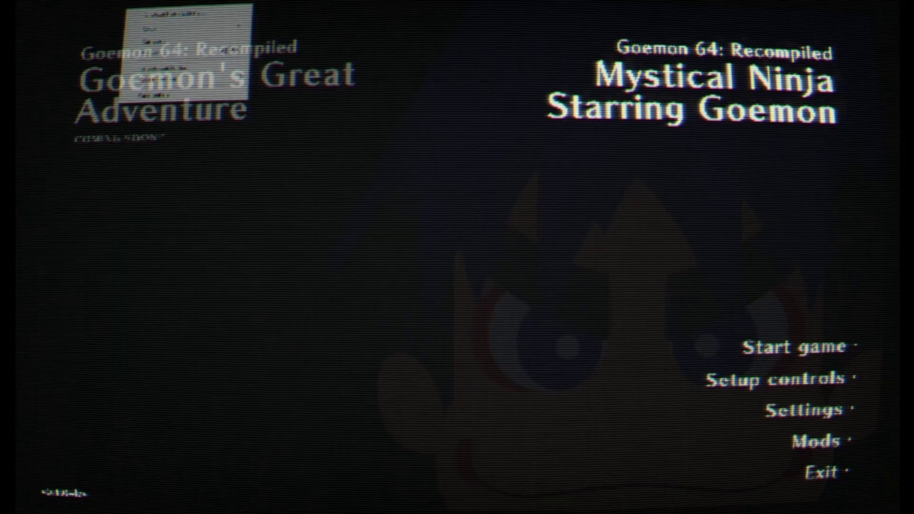
click(179, 14)
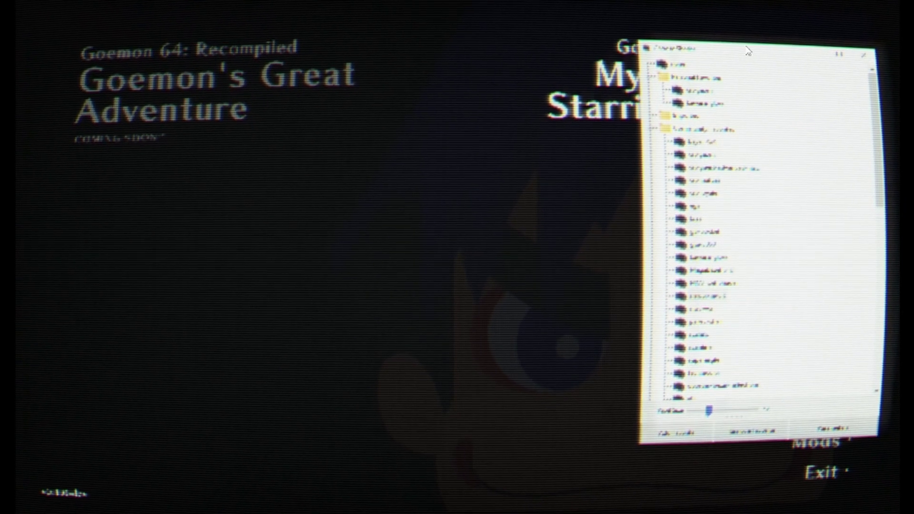
drag(749, 51, 706, 52)
scroll(685, 233, down, 1)
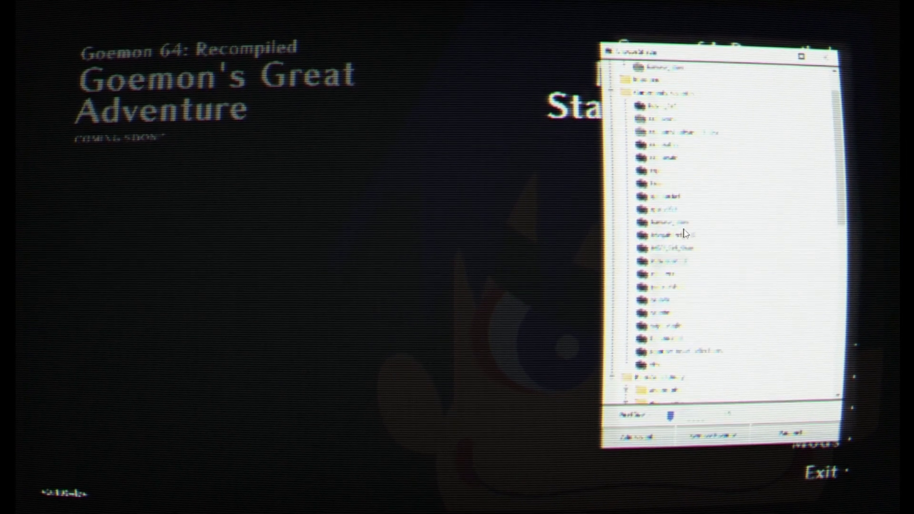
scroll(684, 234, down, 10)
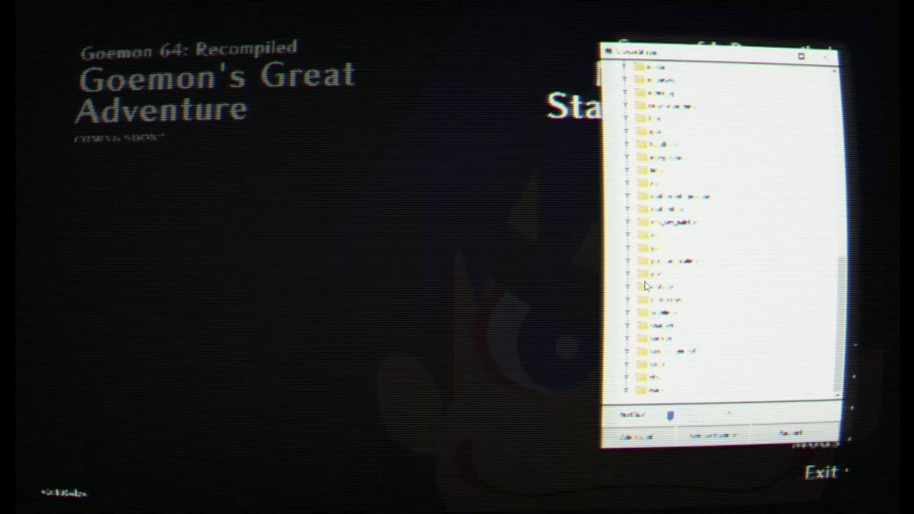
click(636, 315)
click(696, 359)
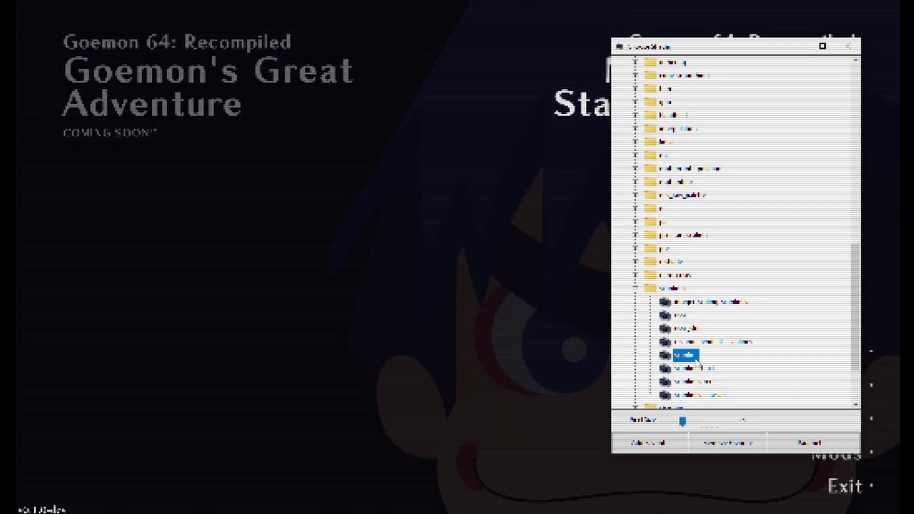
click(842, 48)
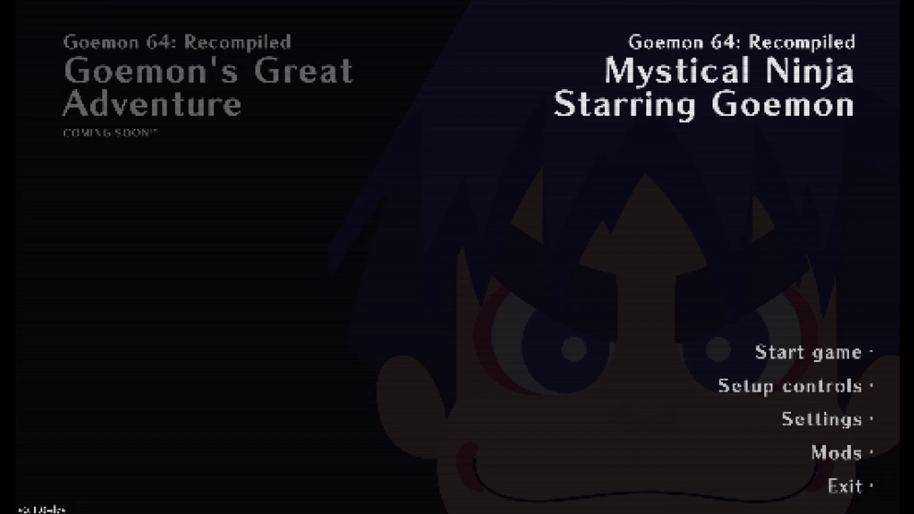
- Start Mystical Ninja Starring Goemon and run the character through the wooden gate to view the scanline shader in gameplay
key(Down)
key(Return)
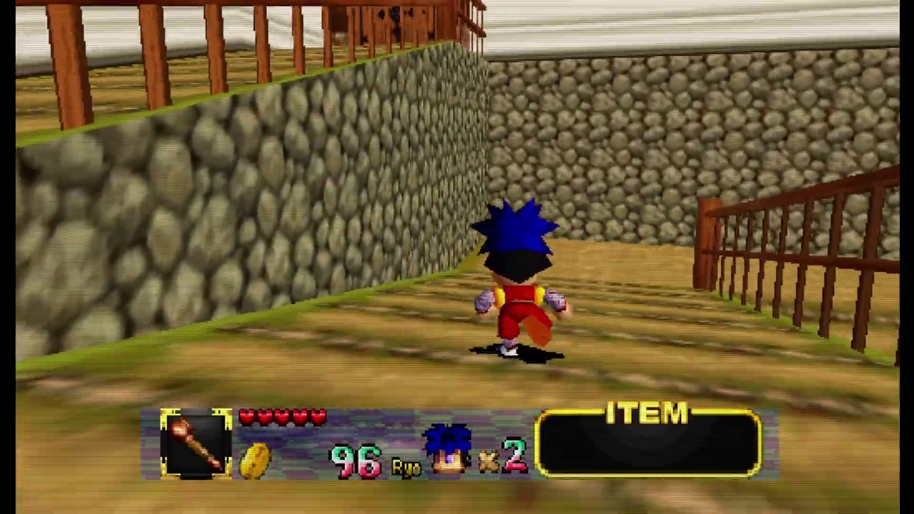
key(Left)
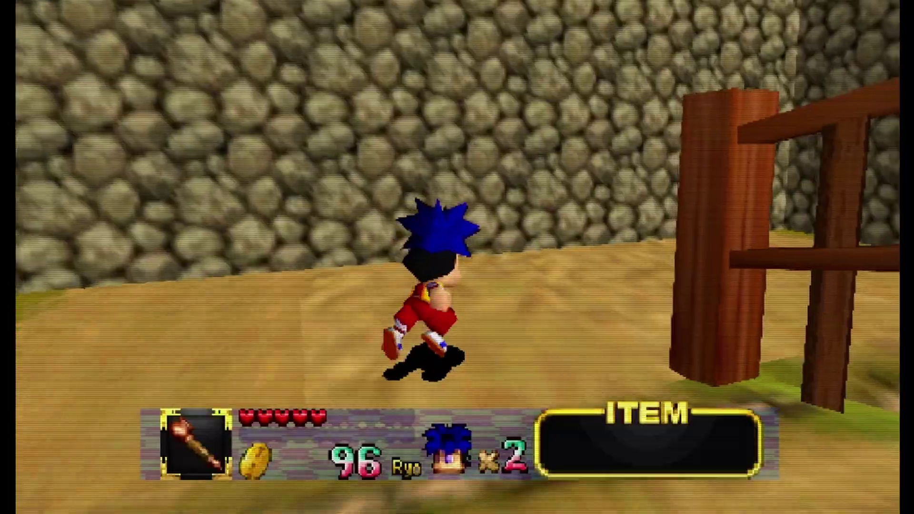
key(Up)
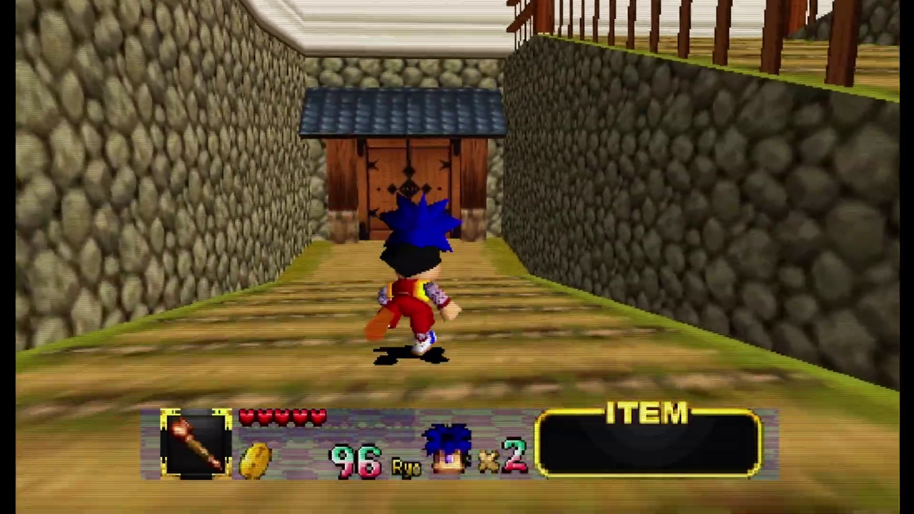
key(Up)
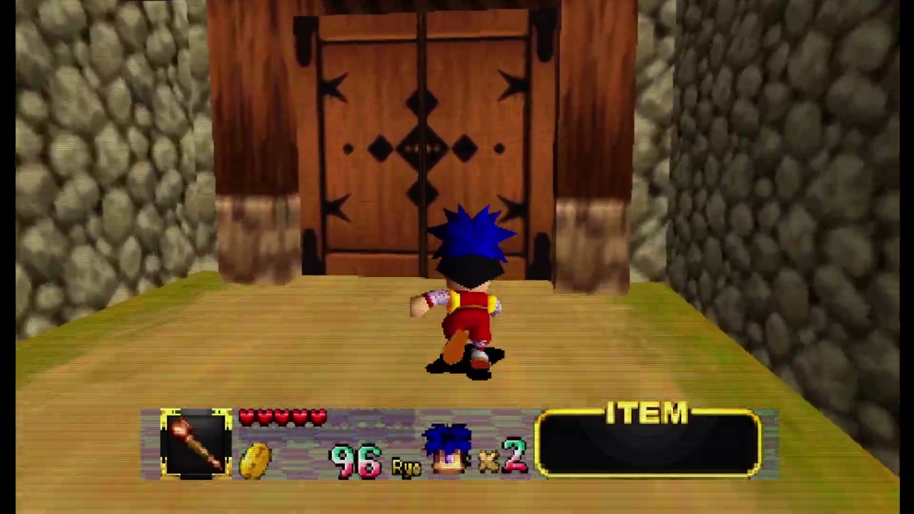
key(Up)
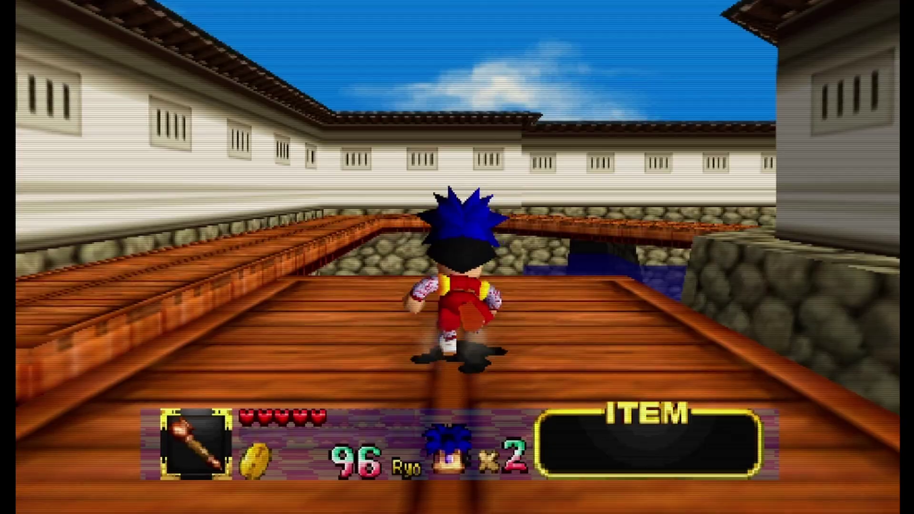
key(Up)
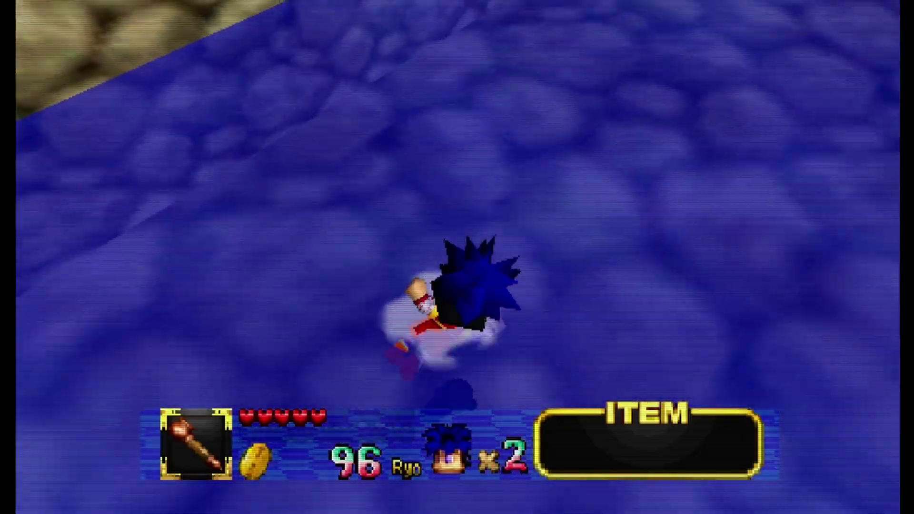
key(Up)
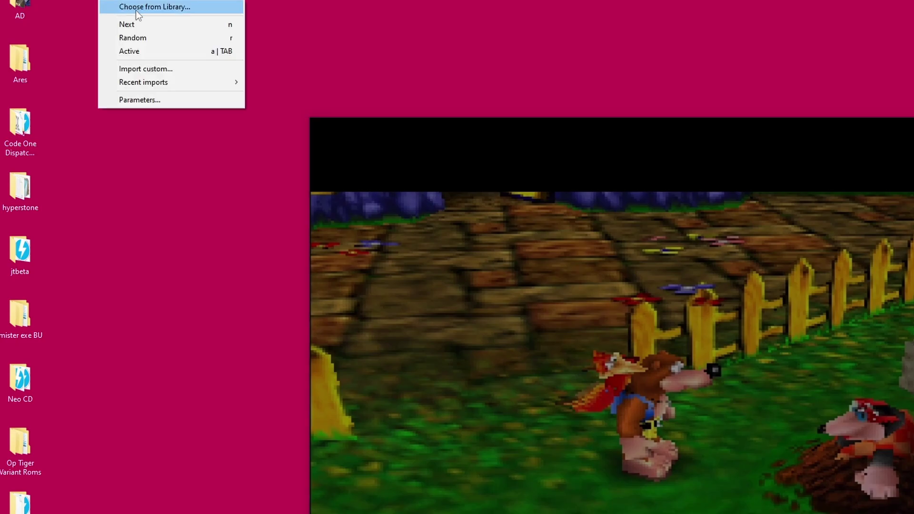
- Open the shader library, place it beside the Banjo-Kazooie video and start the video's playback
click(136, 10)
drag(119, 162, 913, 180)
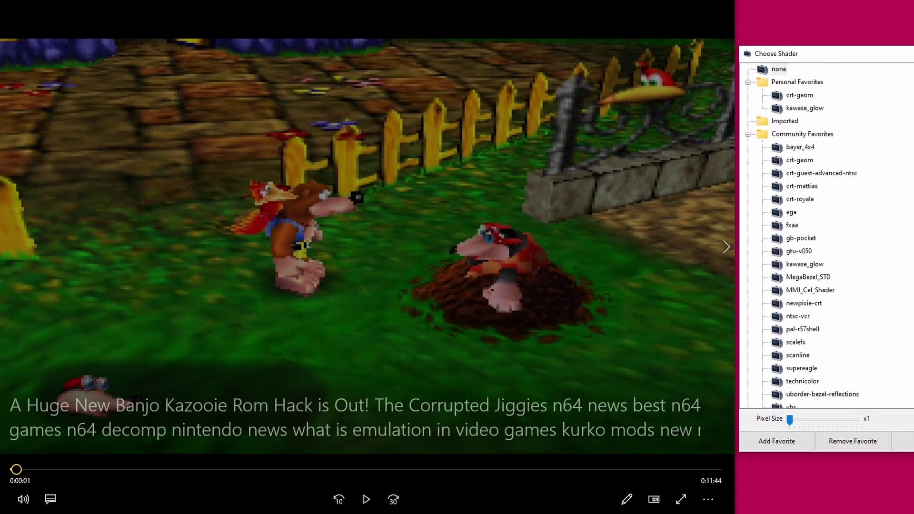
click(355, 492)
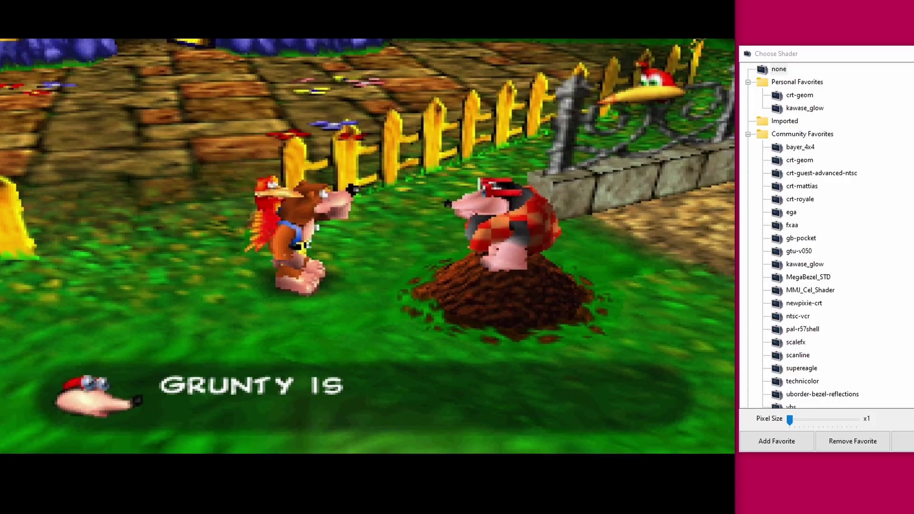
- Preview the MegaBezel_STD community favorite on the playing video and switch to the ntsc-vcr shader
click(808, 278)
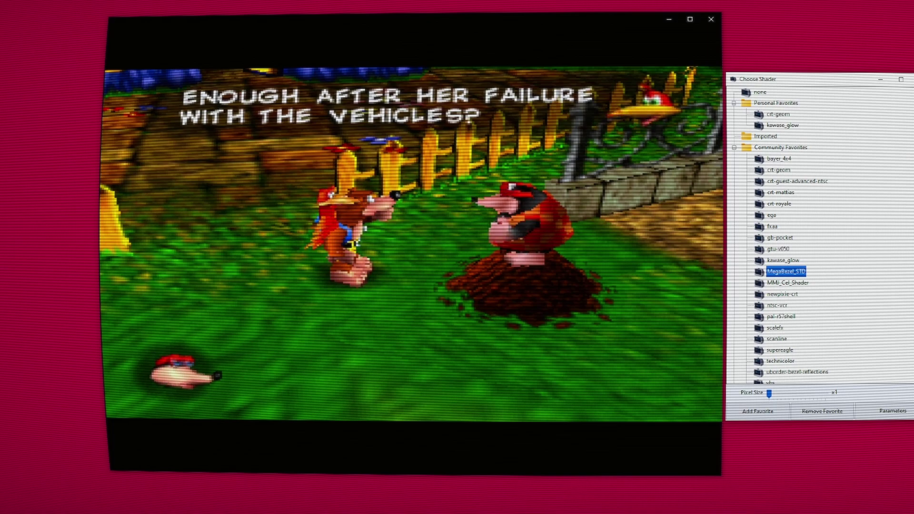
scroll(843, 309, down, 1)
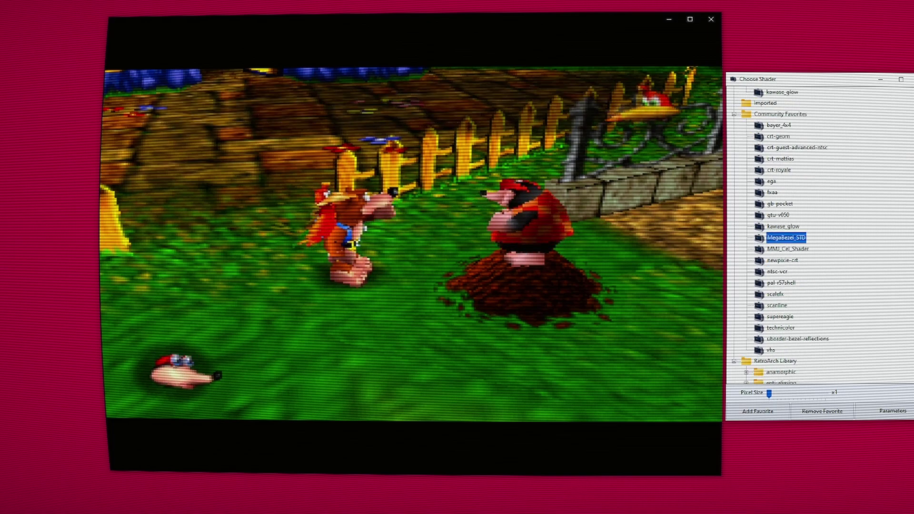
click(805, 273)
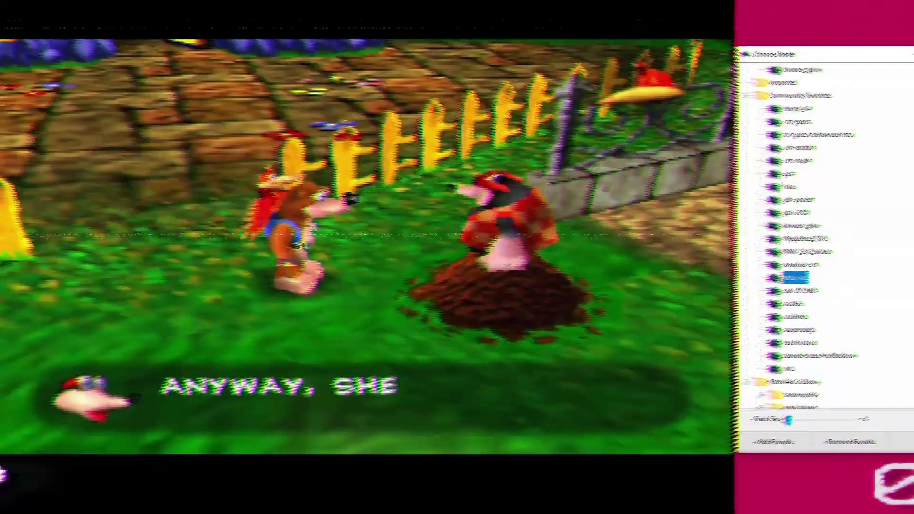
- Apply the scanline community favorite to the playing video and switch to the technicolor shader
click(805, 319)
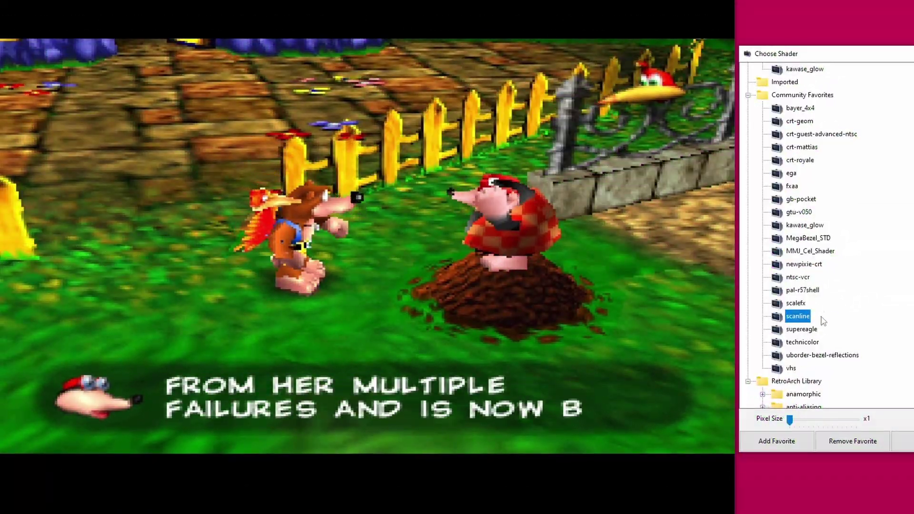
click(813, 343)
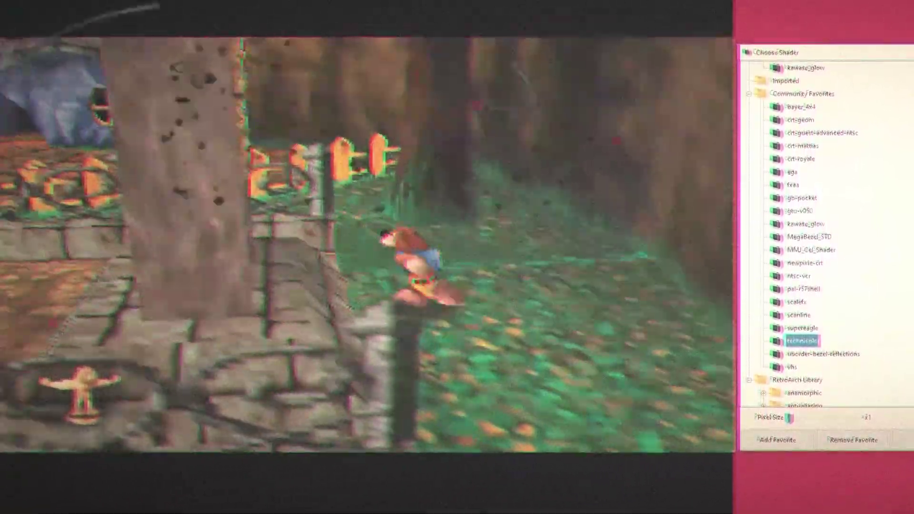
- Expand the RetroArch Library's dithering folder and apply blue_noise_dynamic_monochrome and checkerboard-dedither in turn to the video
scroll(839, 180, down, 7)
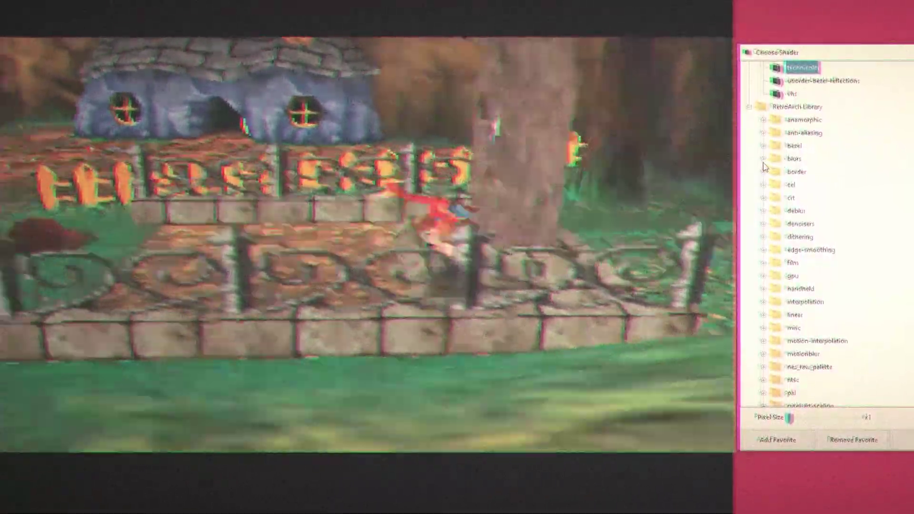
click(793, 110)
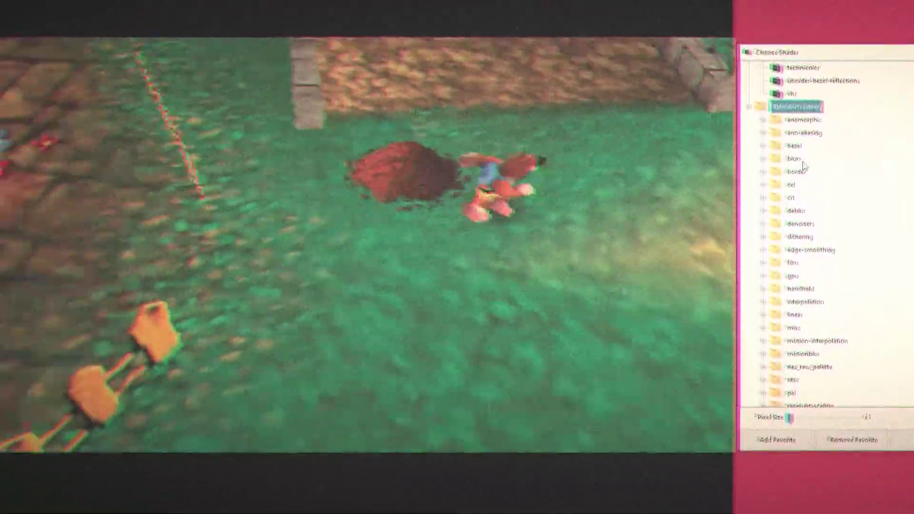
click(763, 238)
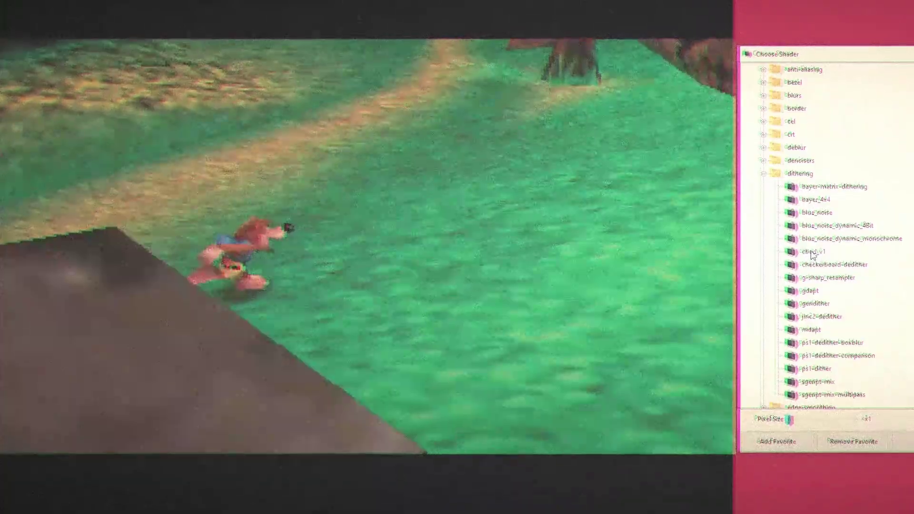
click(827, 240)
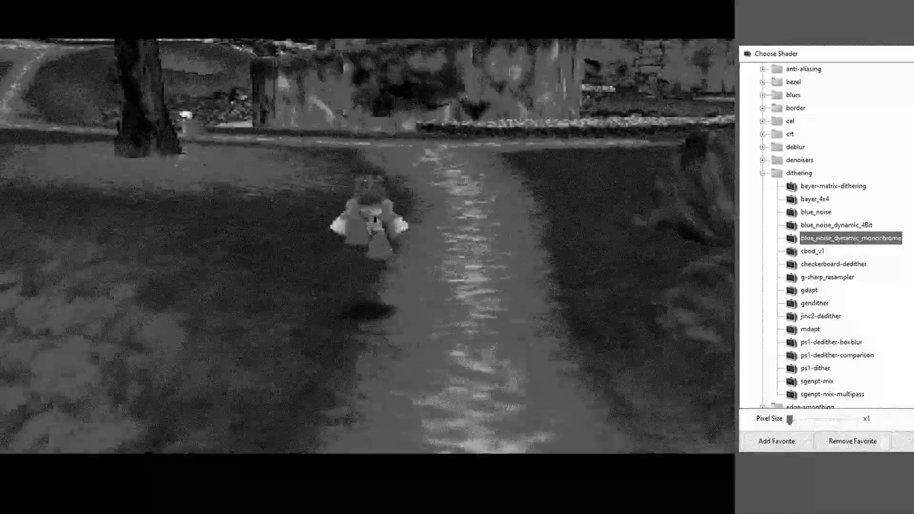
click(843, 268)
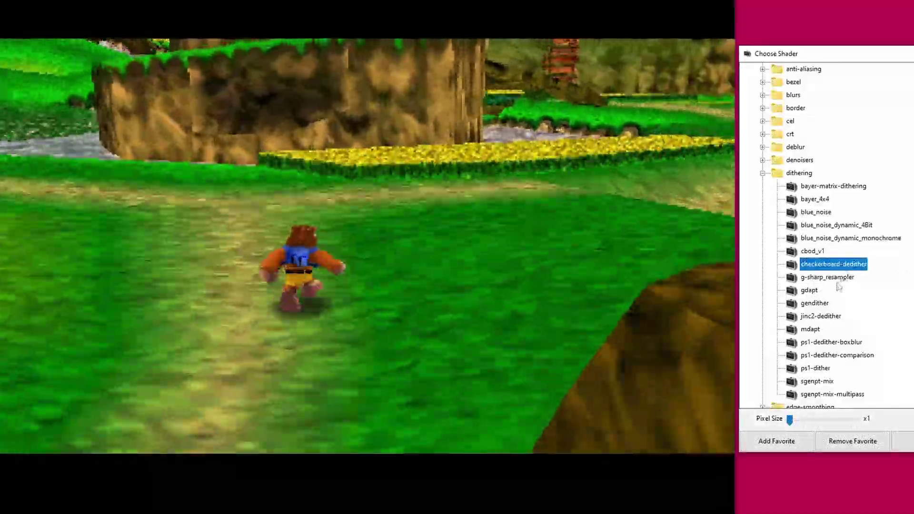
- Expand the scanlines folder and try integer-scaling-scanlines, ossc and ossc_slot on the video, ending with res-independent-scanlines
scroll(822, 333, down, 3)
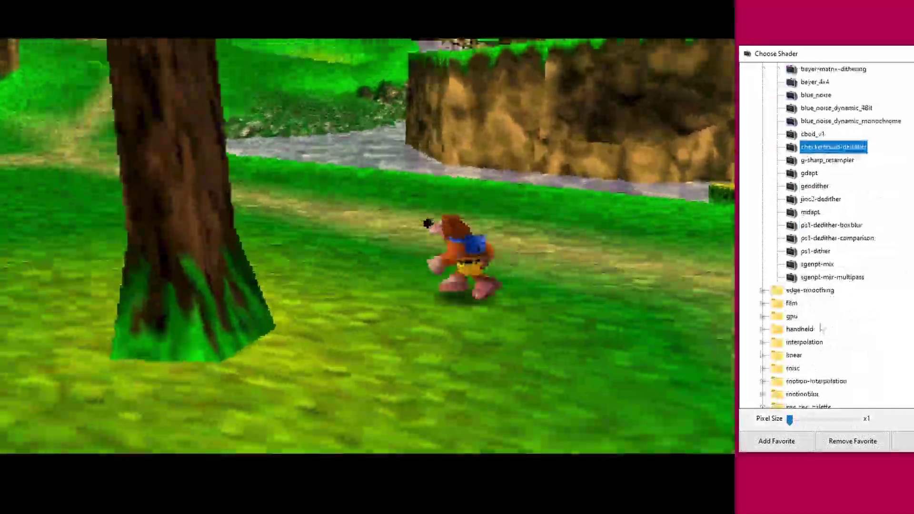
scroll(821, 329, down, 2)
scroll(779, 280, down, 1)
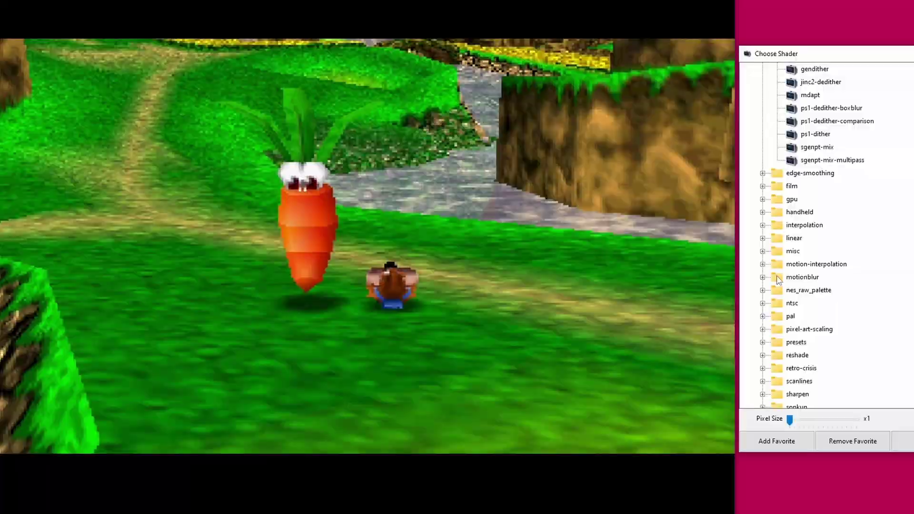
scroll(770, 281, down, 2)
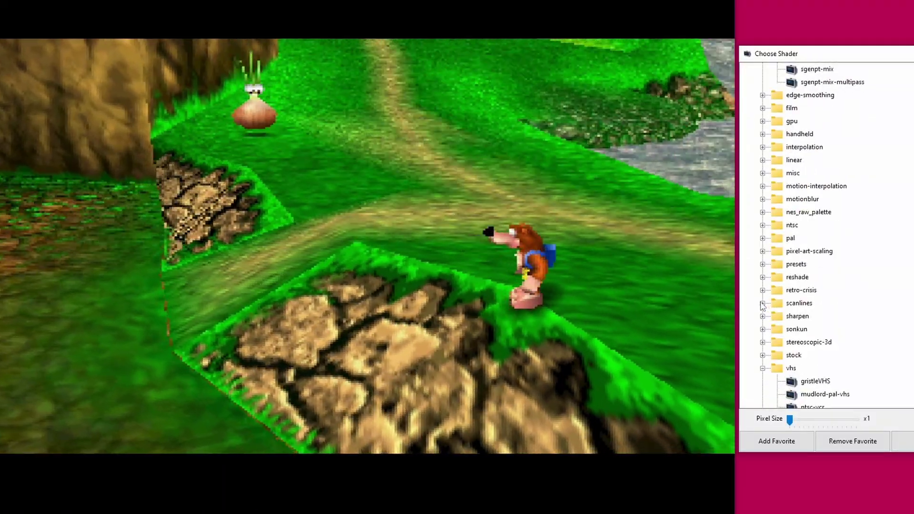
click(762, 302)
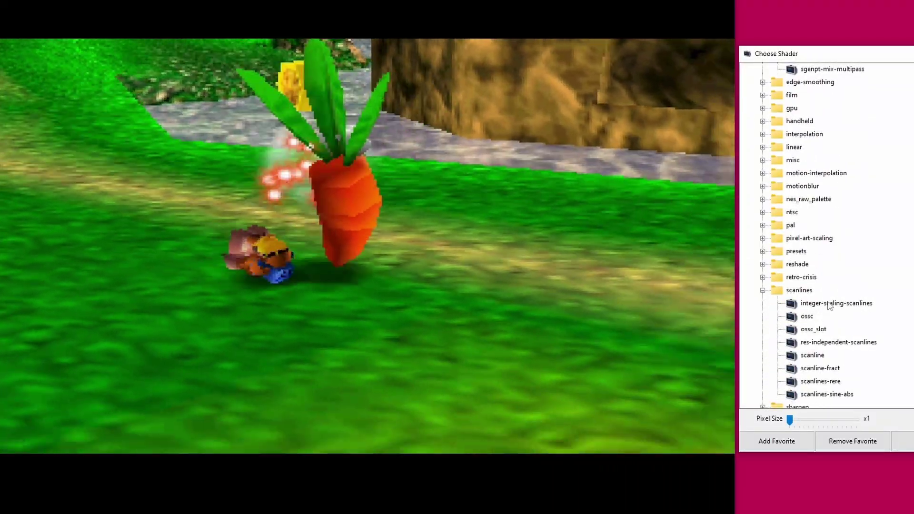
click(831, 305)
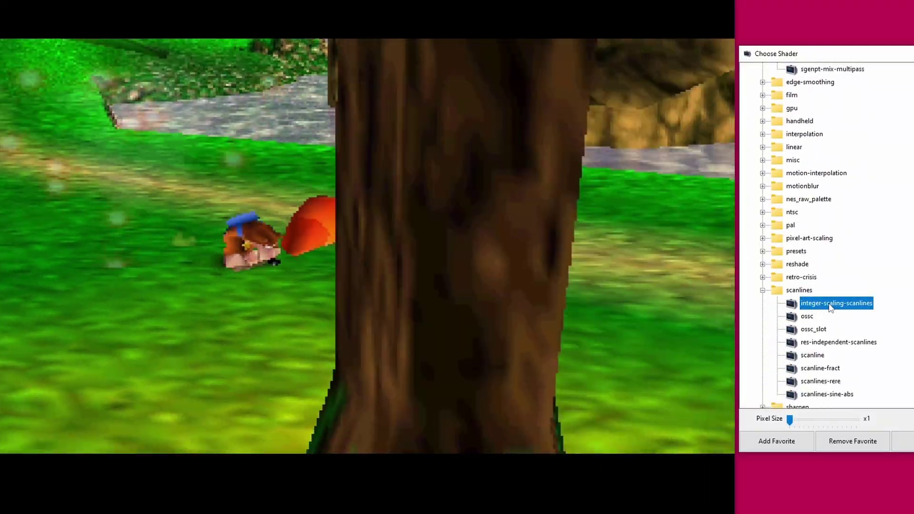
click(822, 317)
click(819, 330)
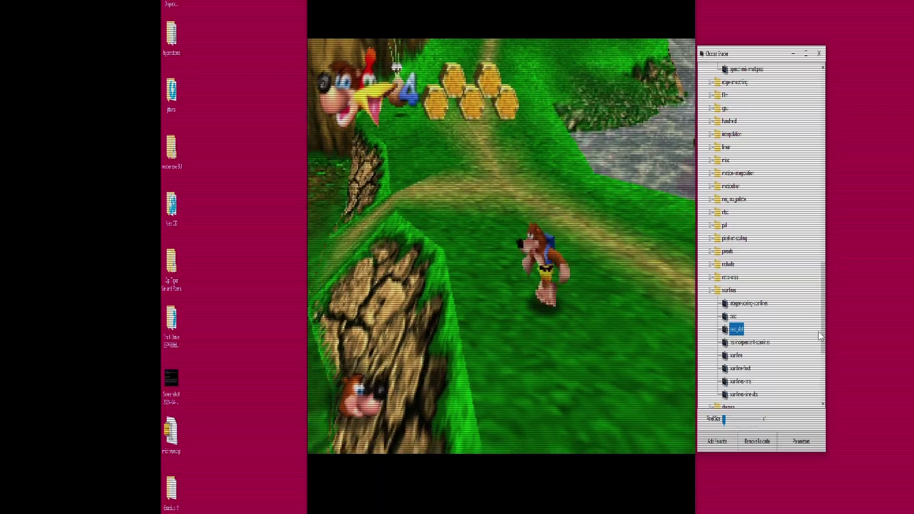
click(824, 341)
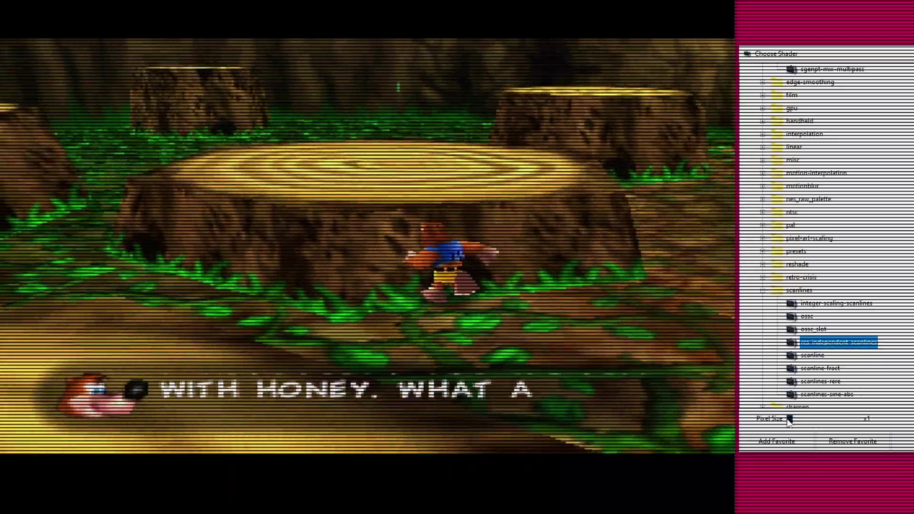
- Go to the vhs folder's shaders in the RetroArch Library
mouse_move(789, 420)
mouse_down()
mouse_move(867, 420)
mouse_move(781, 423)
mouse_up()
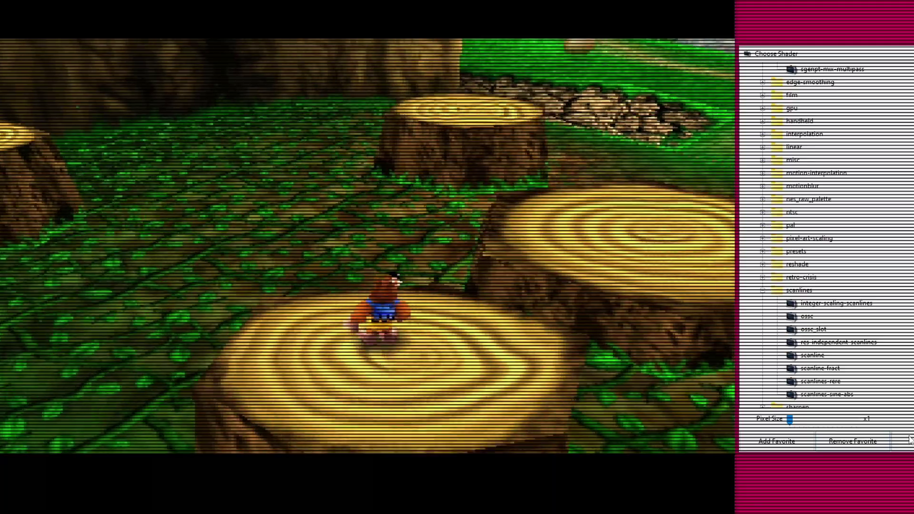
scroll(852, 345, down, 3)
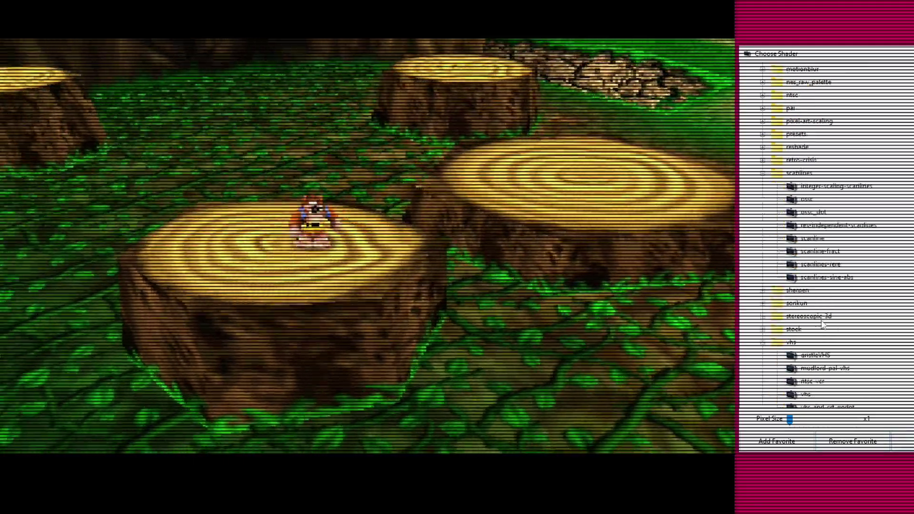